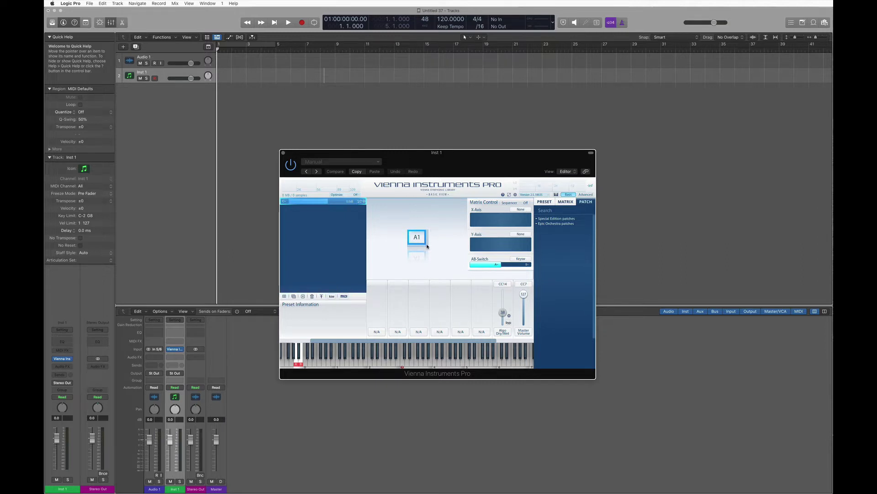
Resize the Vienna Instruments matrix to a 1x3 row holding cells A1, A2 and A3
click(432, 247)
click(438, 246)
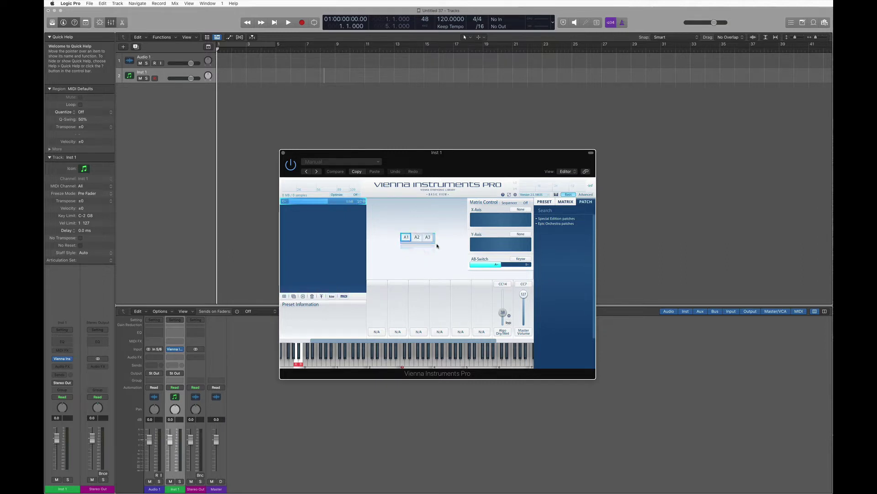
mouse_move(436, 246)
mouse_down()
mouse_move(421, 246)
mouse_move(440, 244)
mouse_move(429, 247)
mouse_up()
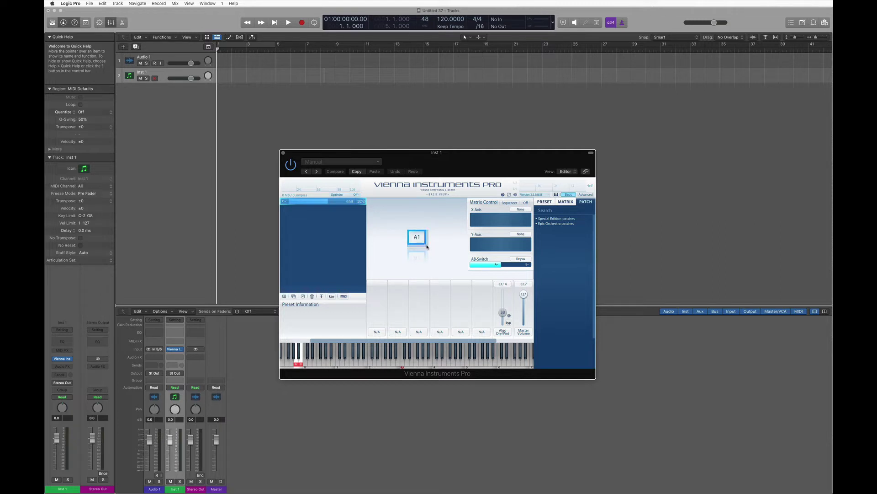
drag(427, 247, 437, 245)
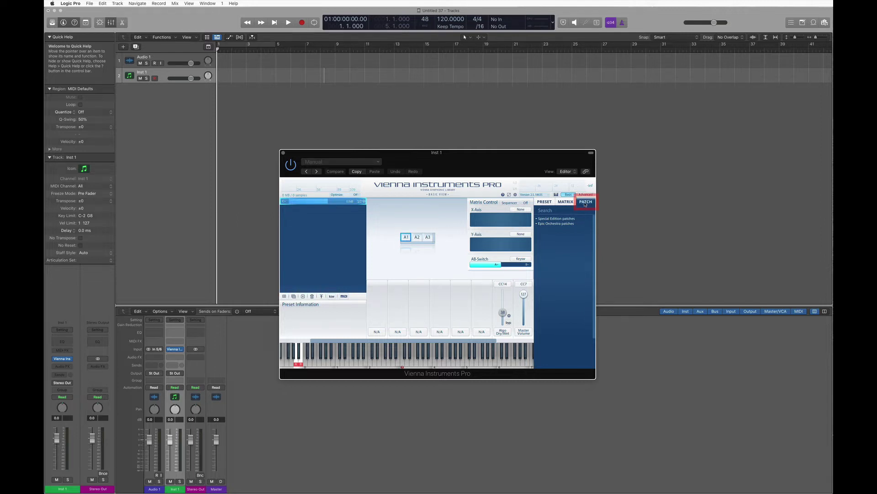
Load 035 sustain, 085 pizz and 075 tremolo from 03 Orchestral Strings into A1–A3
click(560, 219)
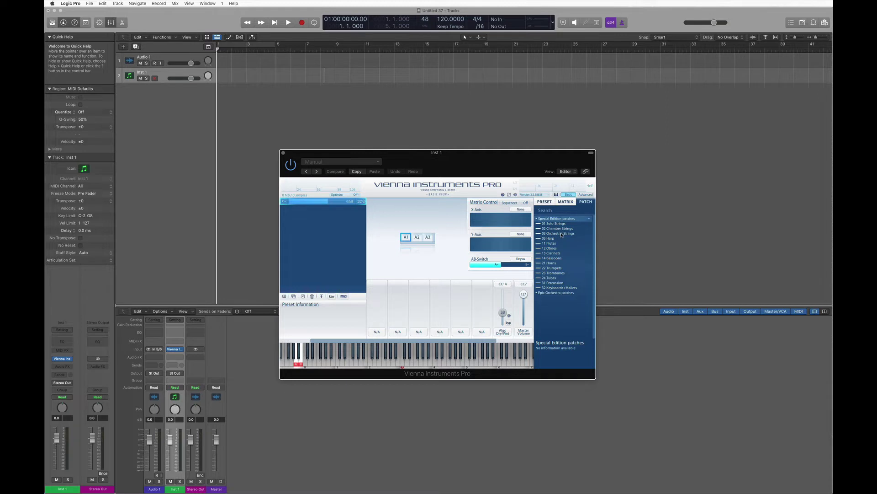
double_click(562, 234)
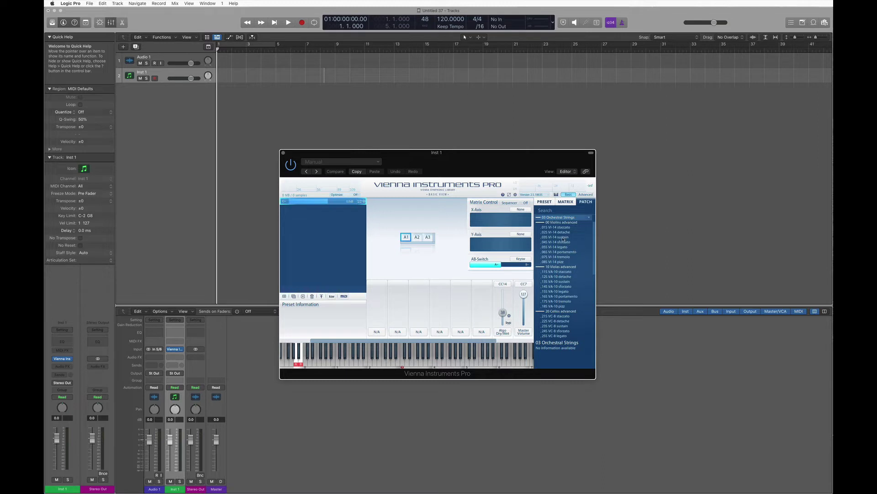
drag(563, 237, 404, 240)
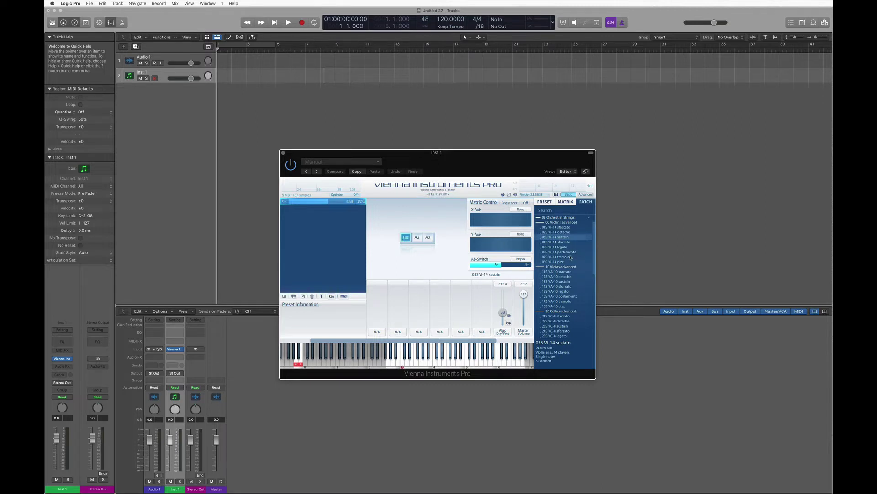
drag(561, 262, 419, 239)
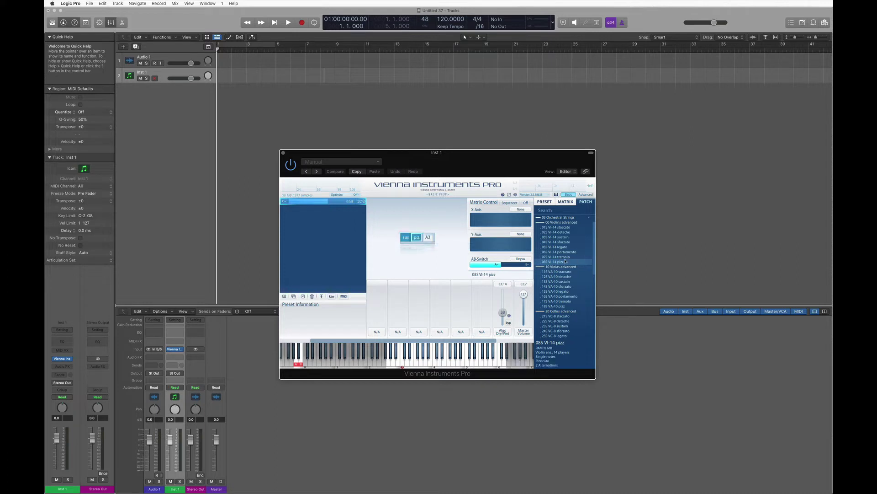
drag(564, 259, 427, 239)
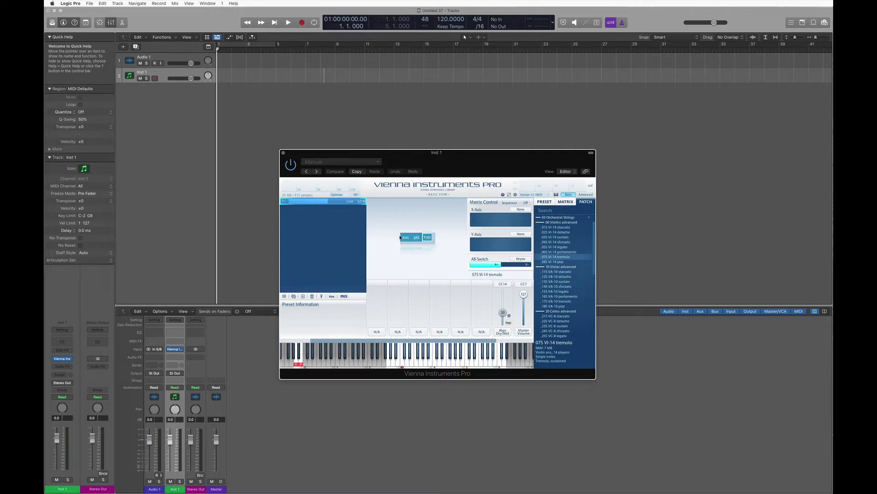
Audition the sus, piz and trm cells in turn, ending on the tremolo cell
click(404, 238)
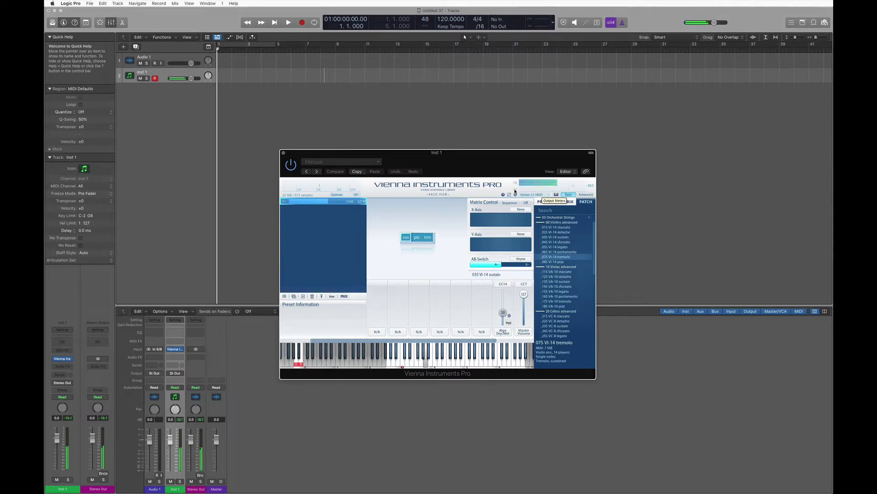
click(417, 237)
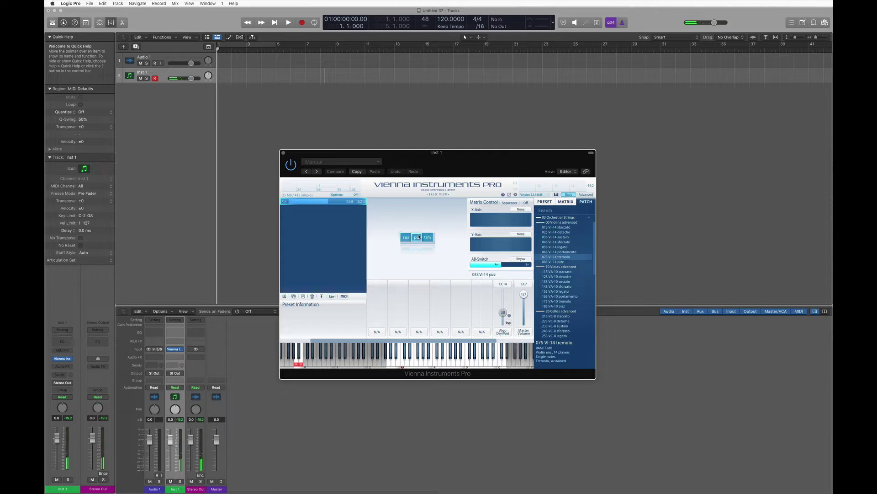
click(429, 238)
click(403, 238)
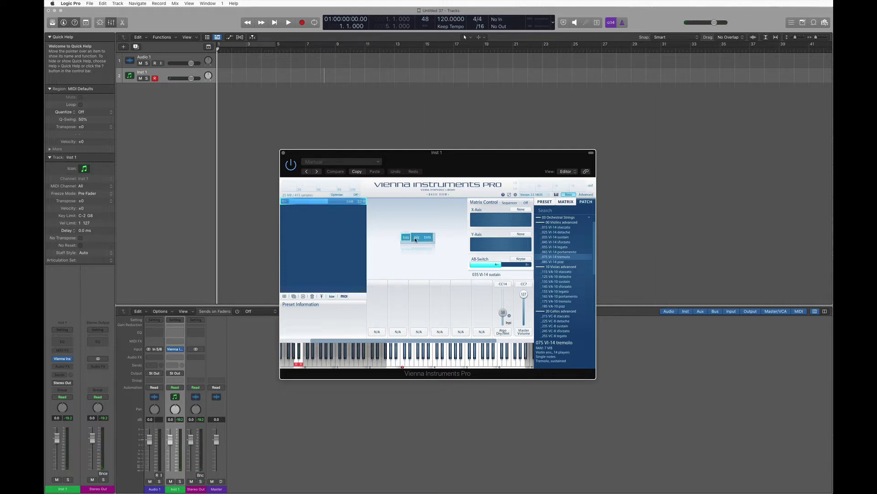
click(417, 237)
click(427, 237)
click(412, 237)
click(427, 238)
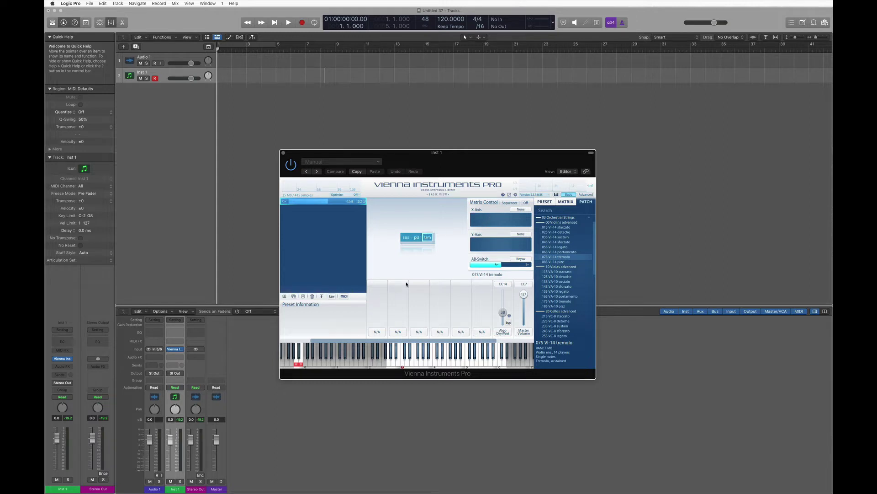
Change the matrix X-Axis control from None to KeySwitch
click(528, 211)
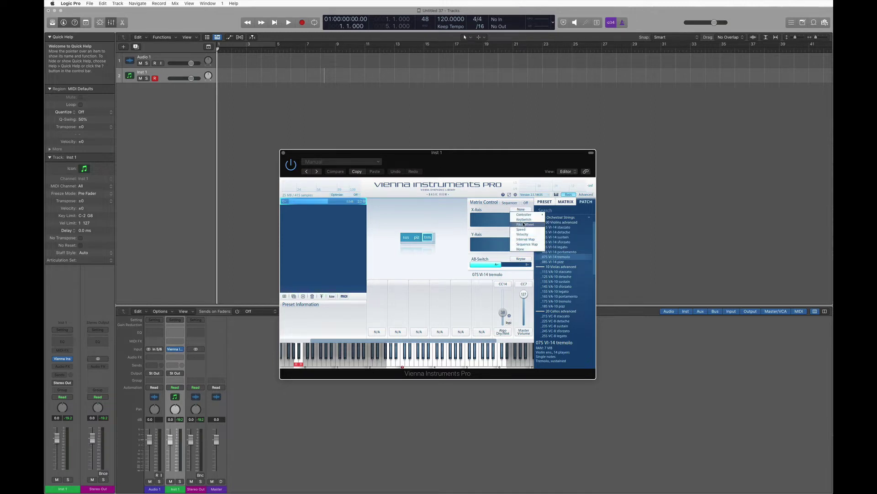
mouse_move(524, 215)
click(527, 221)
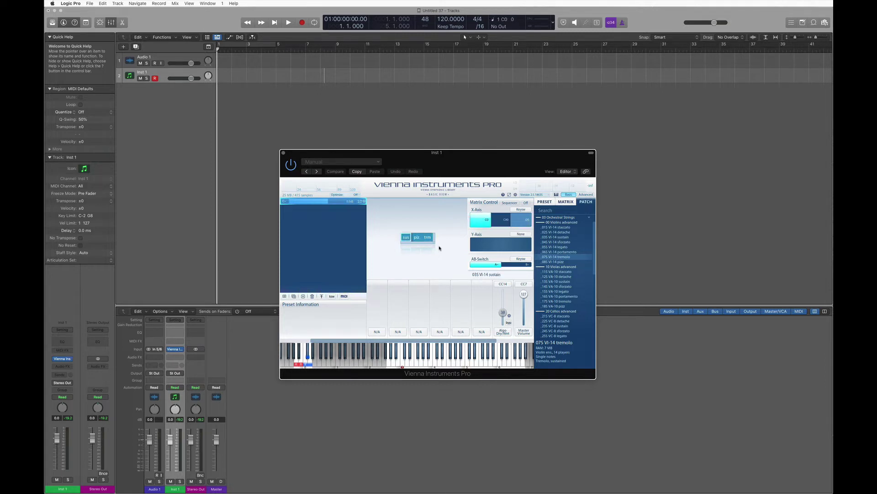
Record a keyswitched performance on Inst 1, creating a region spanning about bars 1–12
click(241, 76)
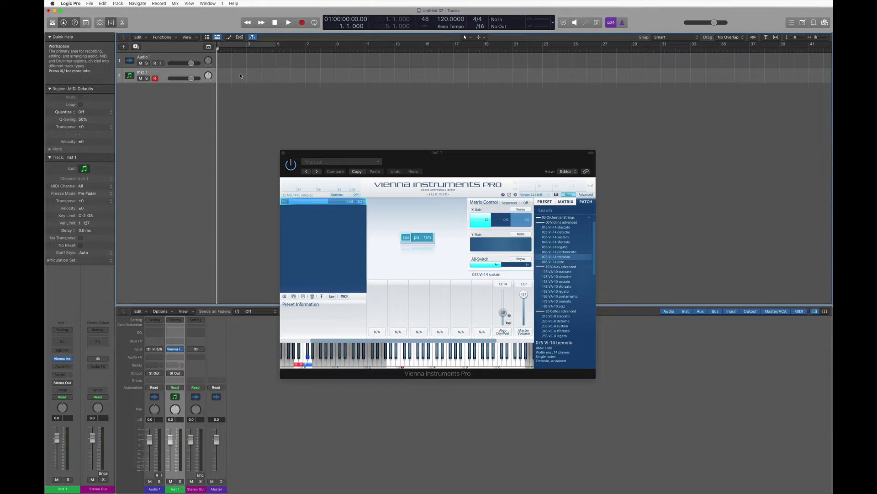
key(space)
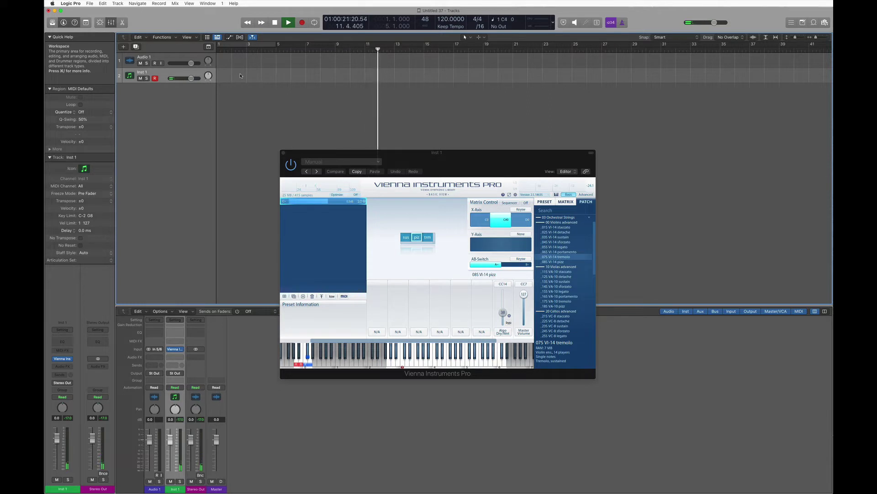
key(shift+r)
key(space)
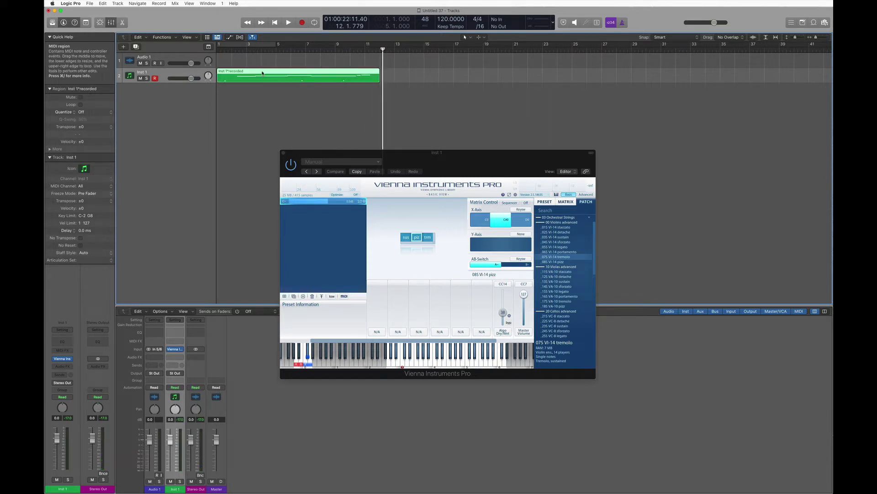
Open the Inst 1 recorded region in the Piano Roll and enlarge the editor
double_click(262, 72)
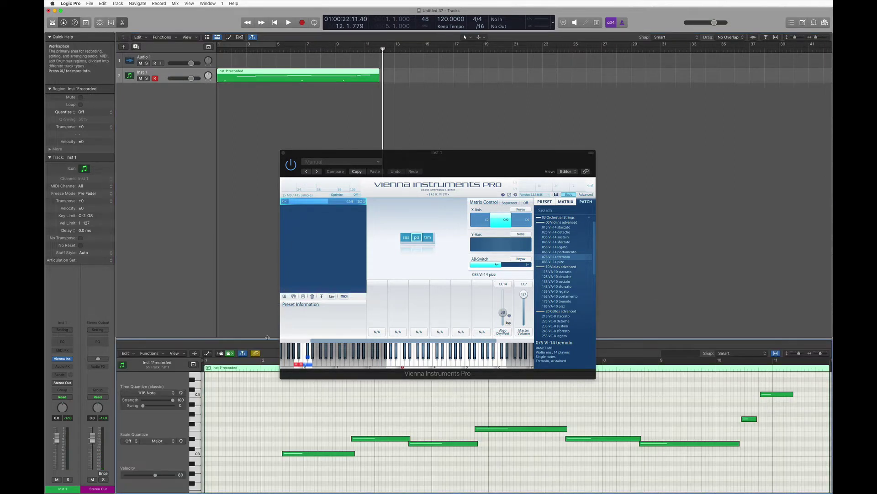
drag(266, 339, 245, 149)
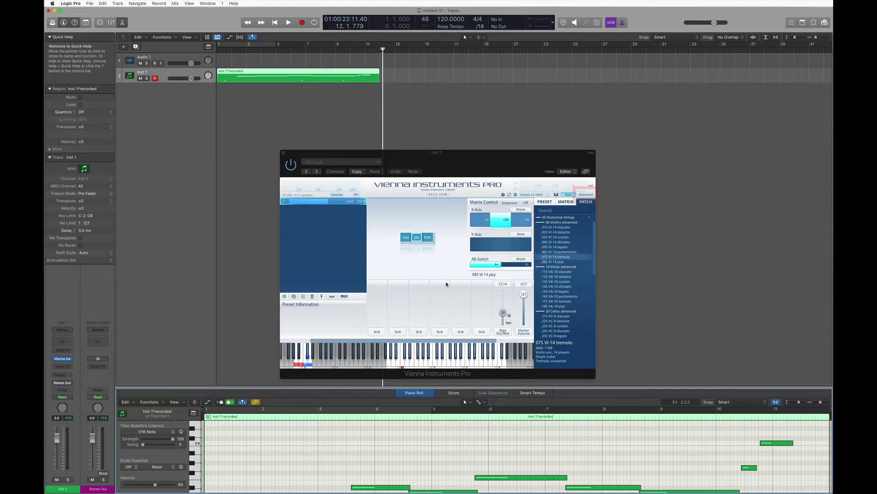
In the Advanced view, enable Algo reverb and lower its Dry/Wet mix slightly
click(586, 195)
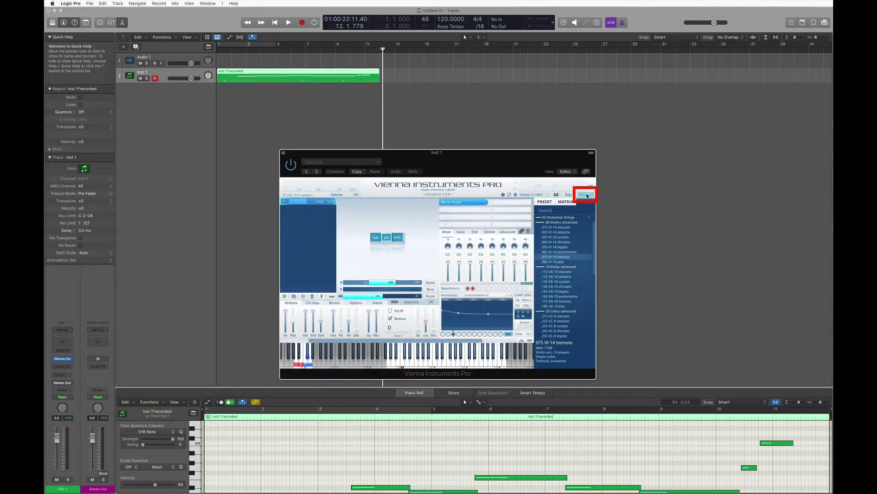
click(336, 303)
click(432, 328)
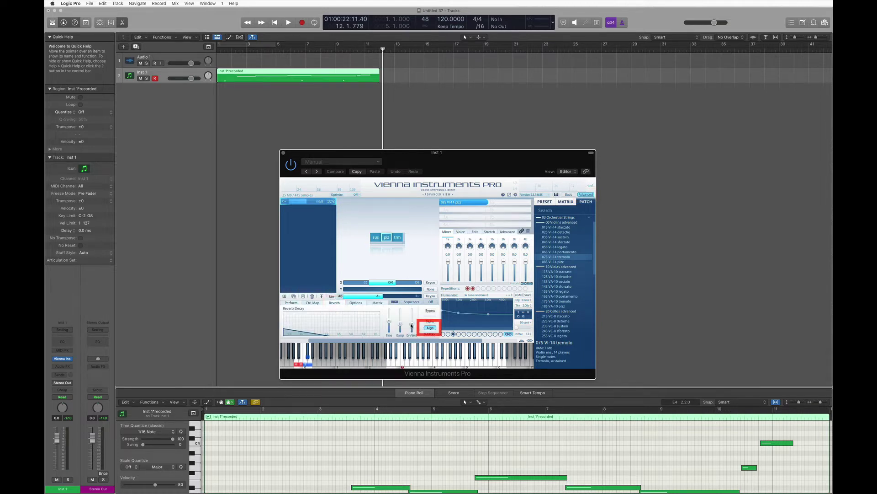
drag(410, 325, 413, 330)
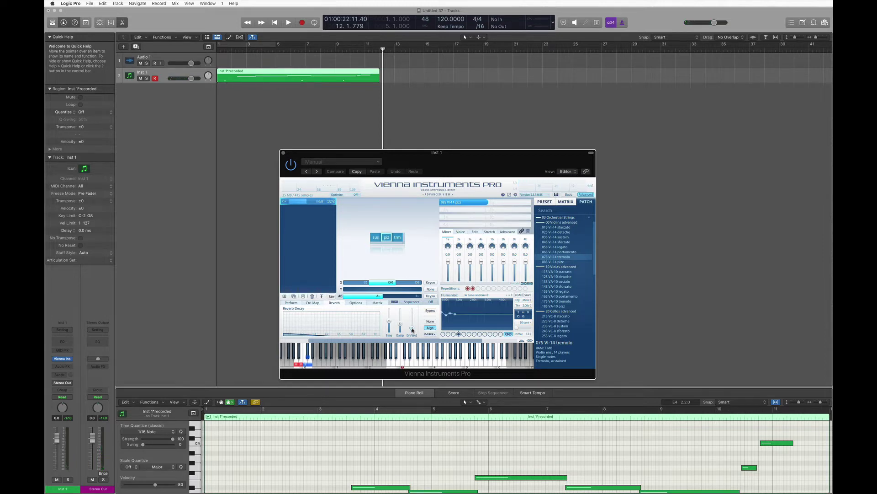
Show the Perform page with its Vel.XF and Release options
click(291, 303)
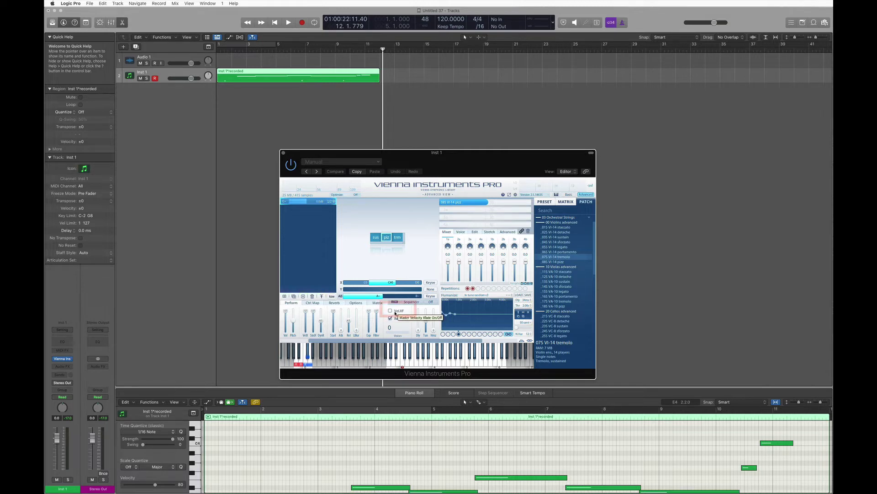
Tick the Vel.XF checkbox on the Perform page
click(399, 312)
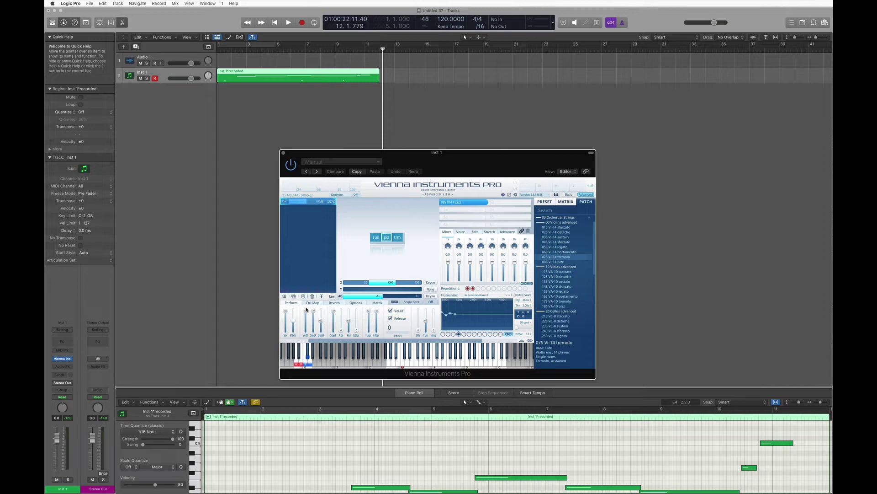
Select the sustain cell and drag the VelX level down from 127 to near zero
click(375, 238)
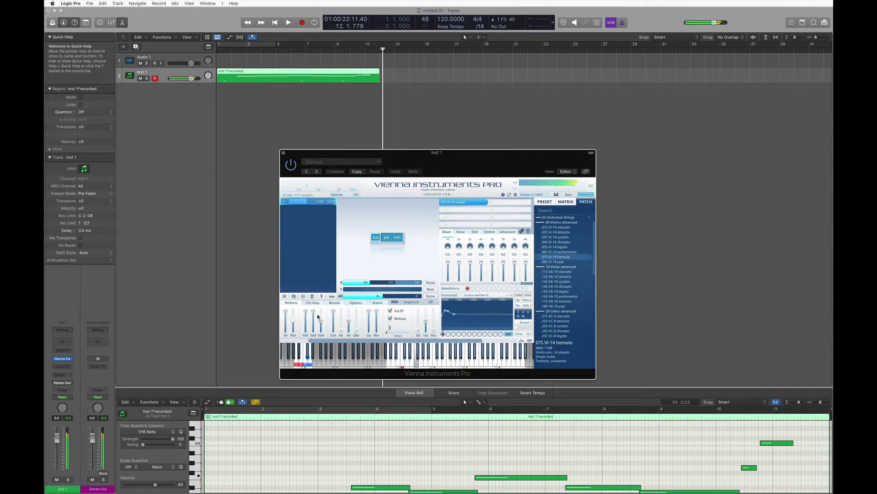
drag(306, 311, 306, 335)
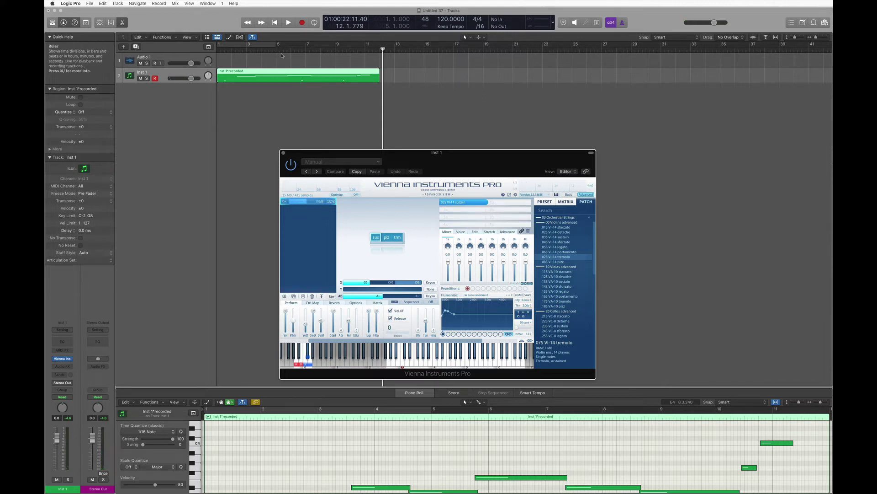
Record a second violin take on Inst 1 from an earlier bar, spanning roughly bars 17–27
click(231, 50)
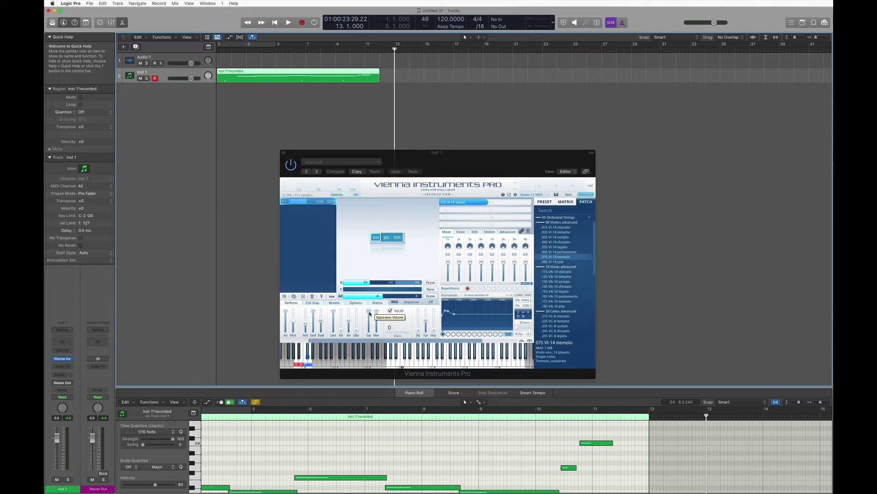
key(space)
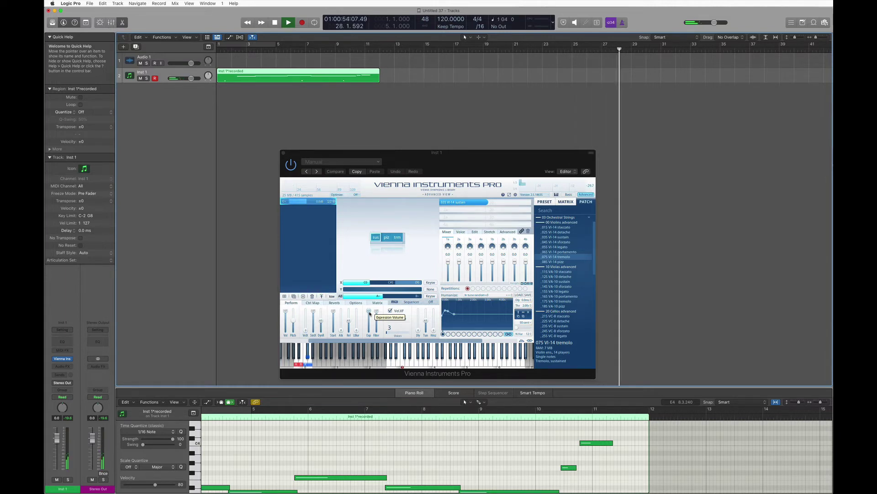
key(shift+r)
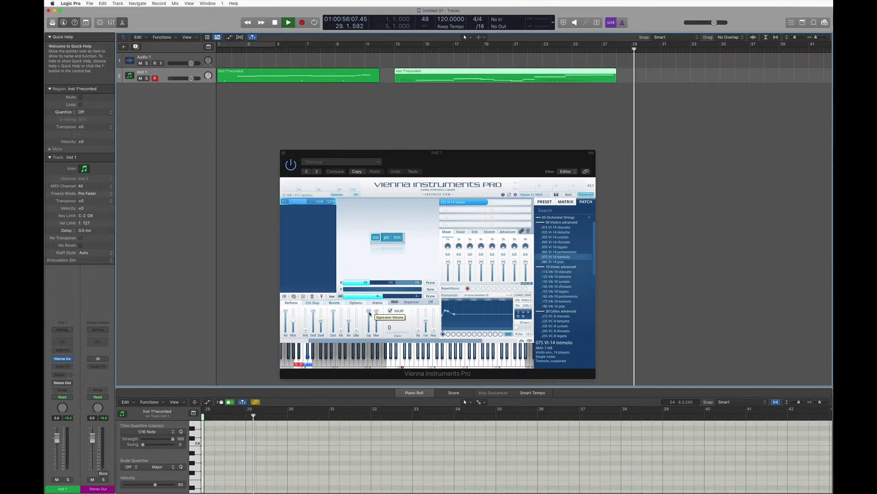
key(space)
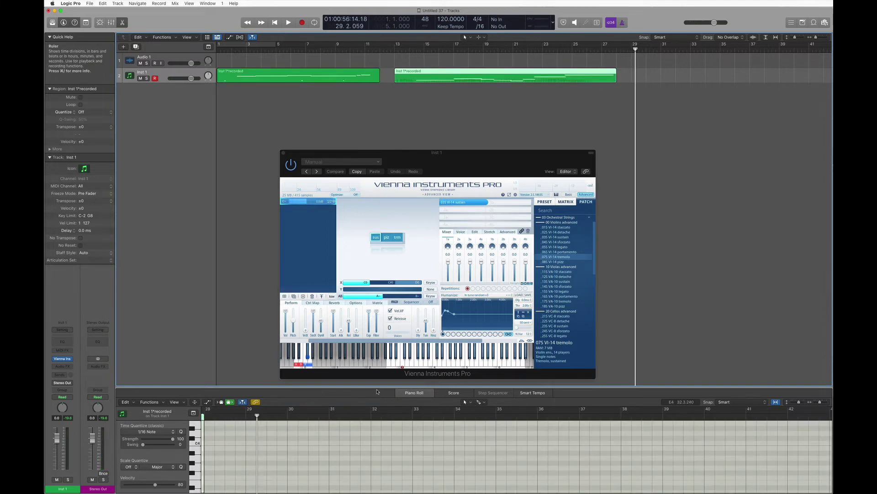
Close the Vienna Instruments window and enlarge the piano roll with its automation lane showing
key(v)
drag(377, 387, 377, 216)
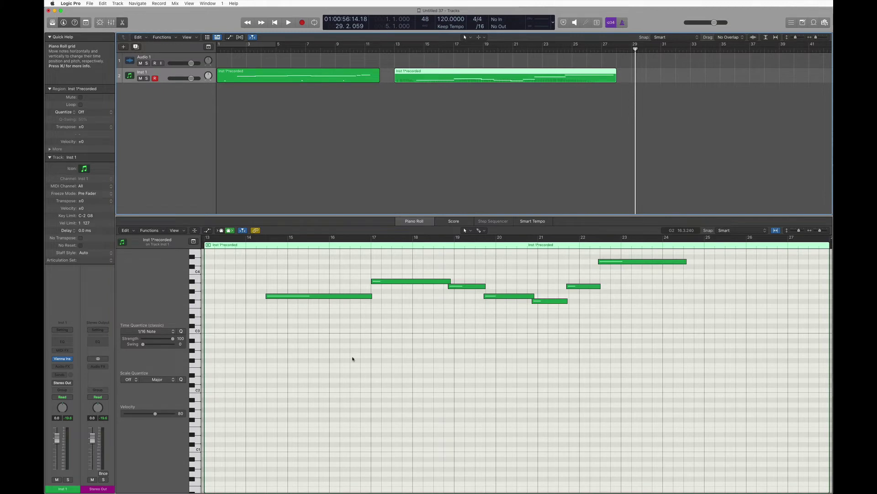
key(a)
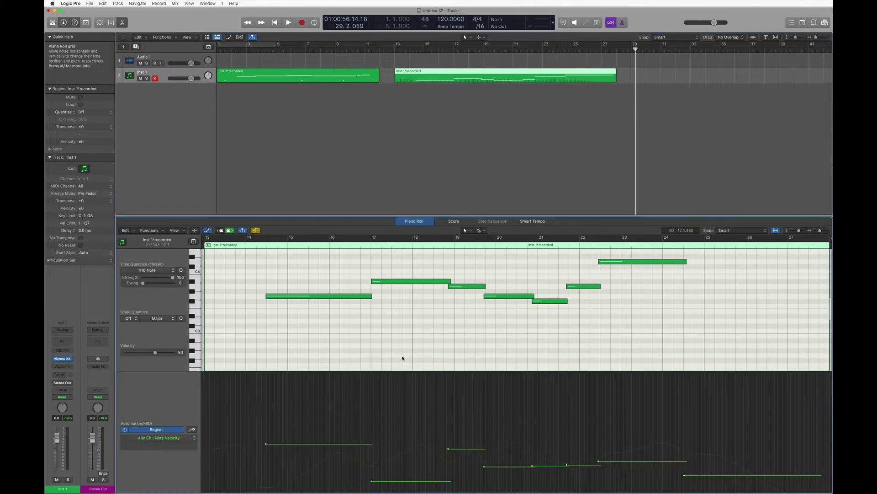
Show Ch. 1 Modulation in the lane and lengthen the final D4 note to about bar 27
click(191, 430)
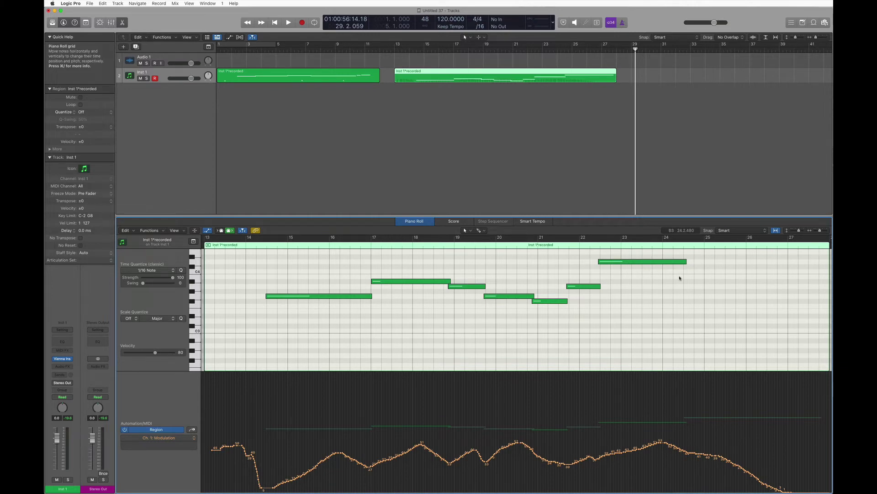
drag(685, 261, 817, 272)
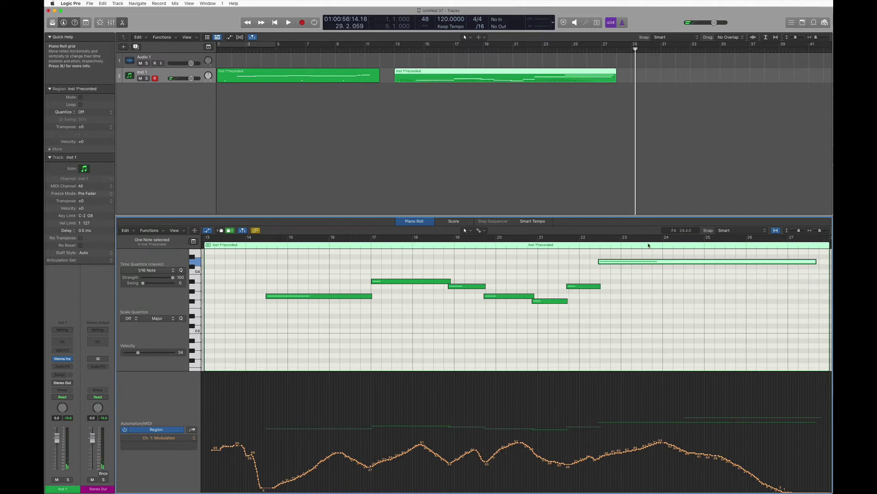
click(589, 245)
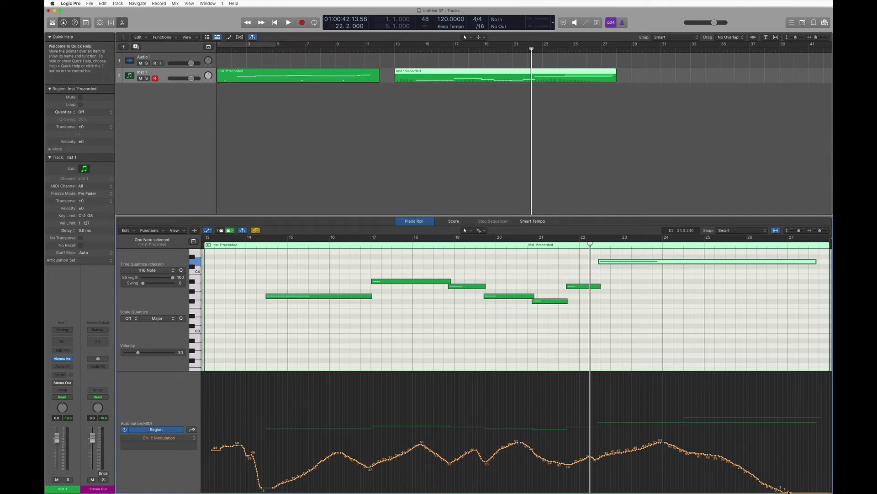
Play back the passage from bar 22 to hear the lengthened note
key(space)
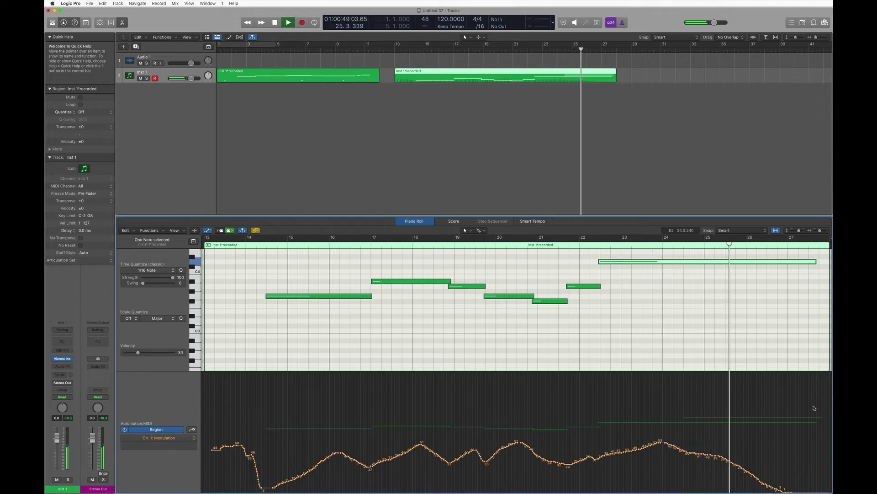
scroll(701, 325, right, 5)
scroll(701, 325, up, 2)
scroll(702, 326, up, 3)
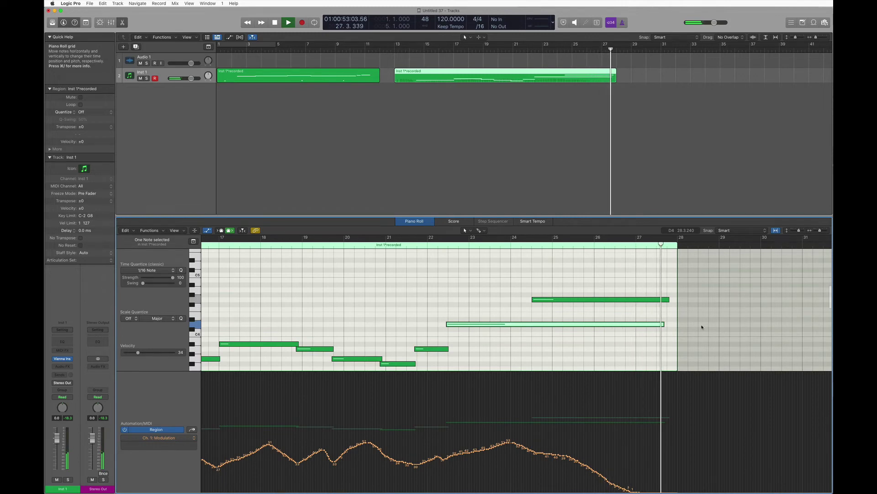
key(space)
Overdub from bar 14 so the take merges into Inst 1*joined, reaching about bar 28
click(410, 50)
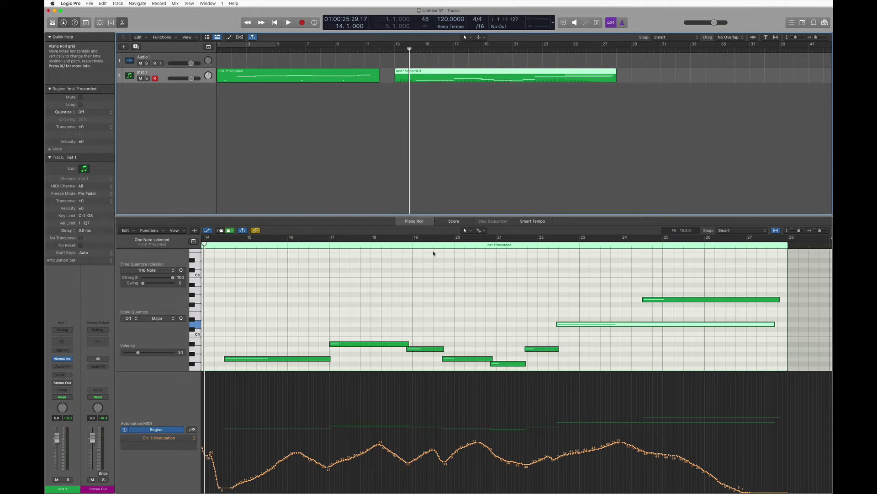
key(space)
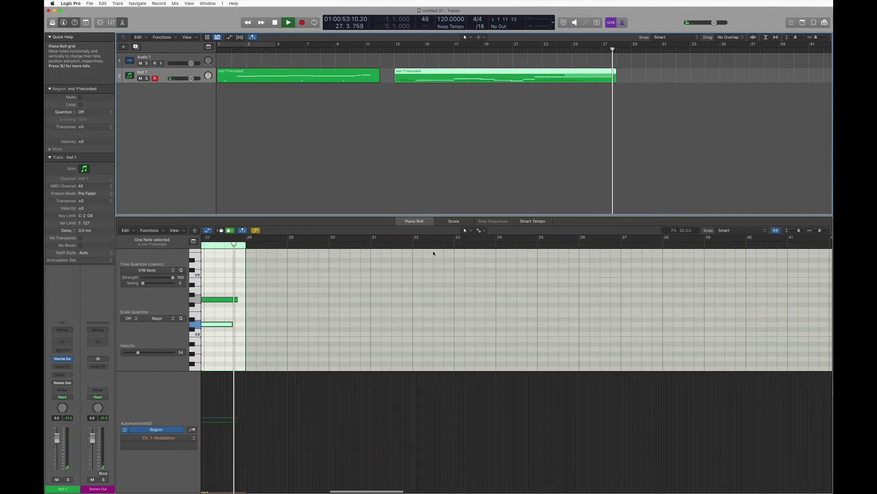
key(space)
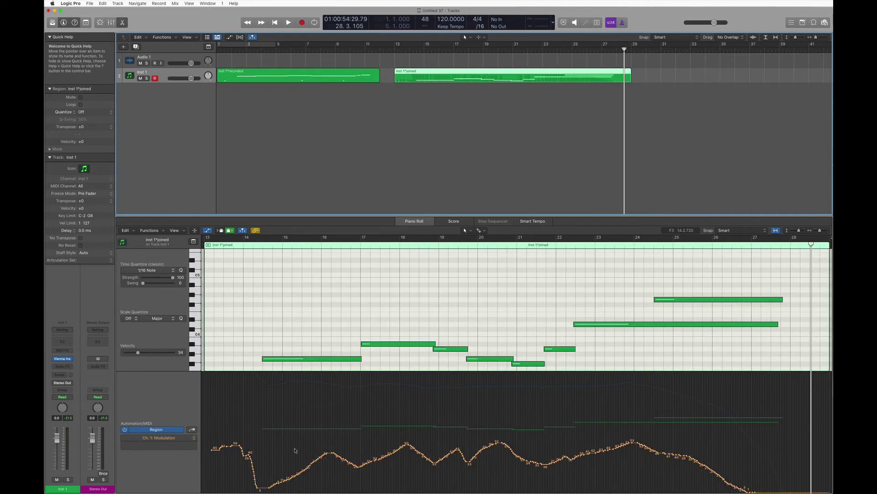
Show Ch. 1 Expression in the automation lane and reopen the Vienna Instruments Pro window
click(193, 430)
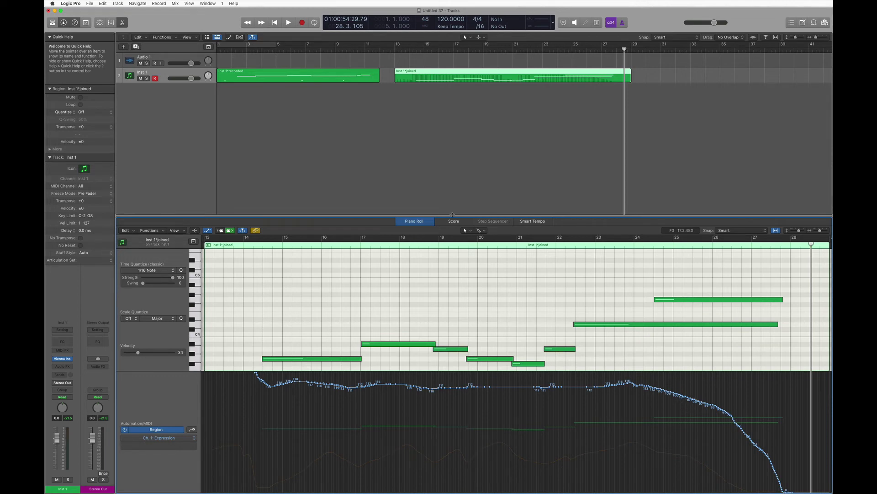
key(v)
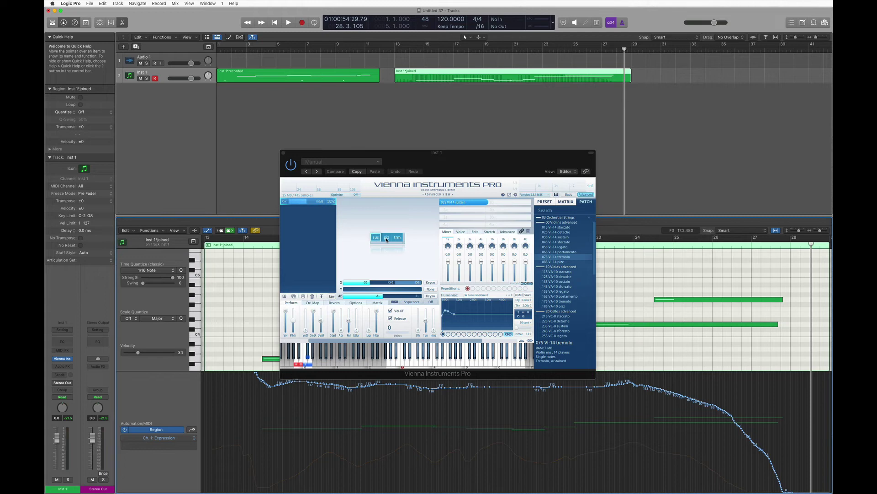
Activate the pizz cell in the matrix so slot 1a plays 08S VI-14 pizz
click(386, 238)
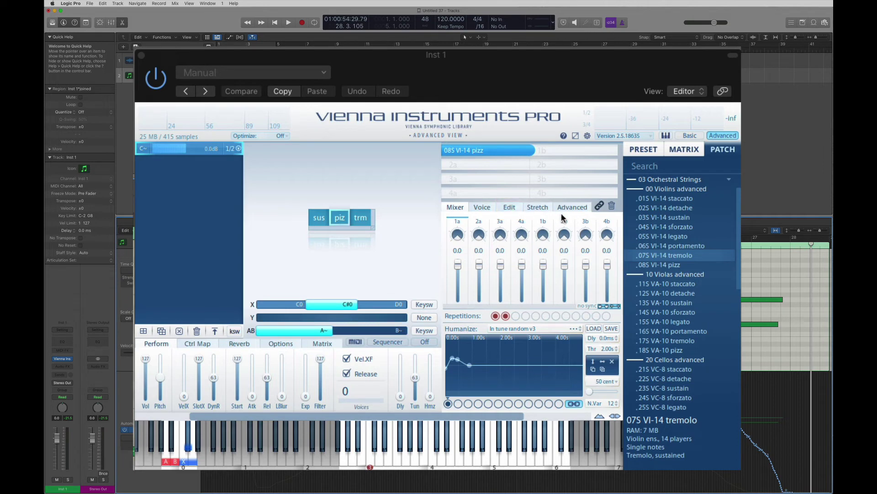
Set Velocity XF to Off for the pizz cell on the Edit page
click(510, 207)
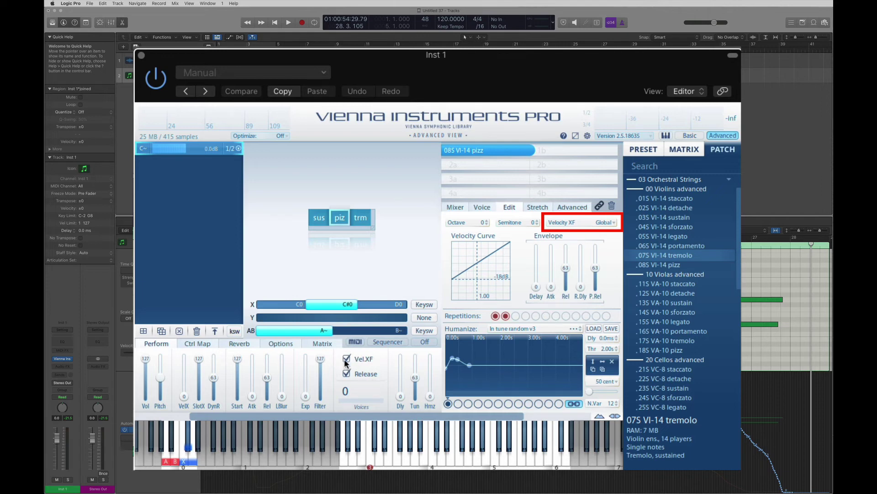
click(603, 223)
click(610, 237)
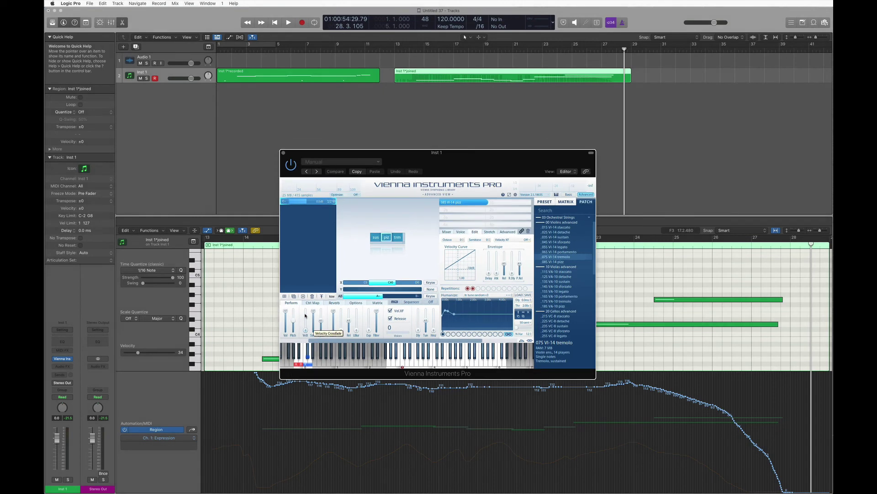
click(387, 237)
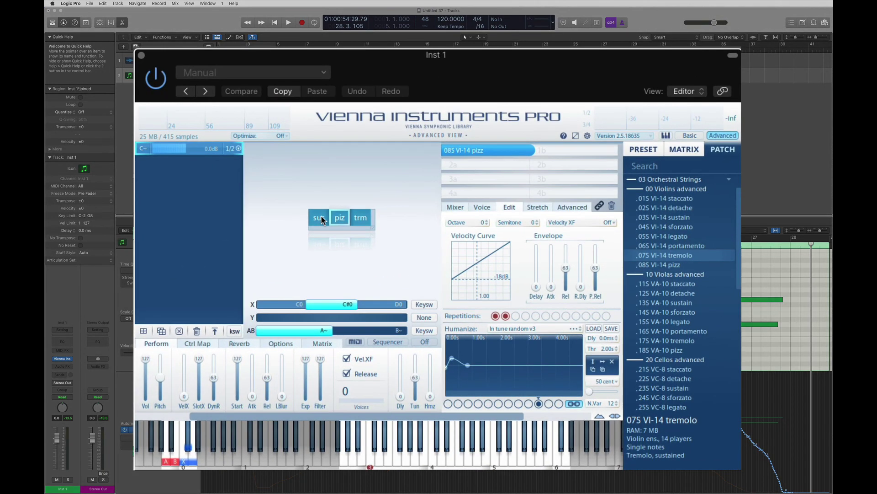
Select the sus cell and layer 07S VI-14 tremolo into slot 1b beside 03S VI-14 sustain
click(341, 225)
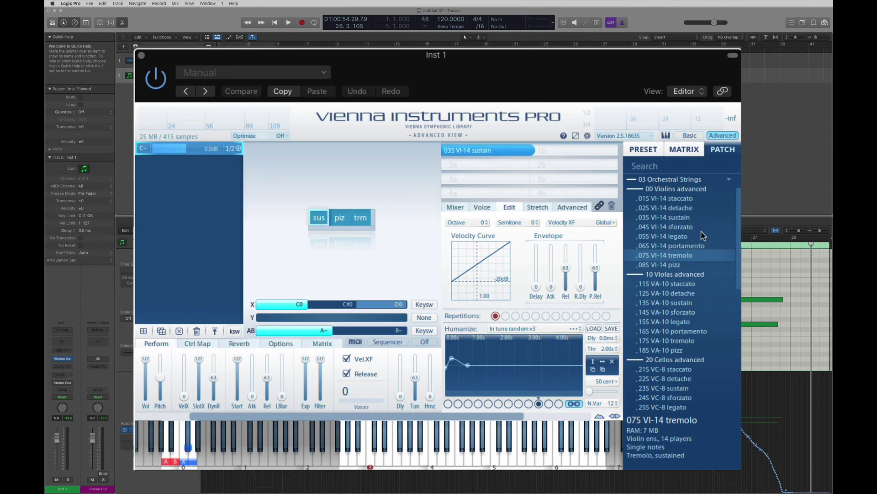
drag(682, 258, 572, 152)
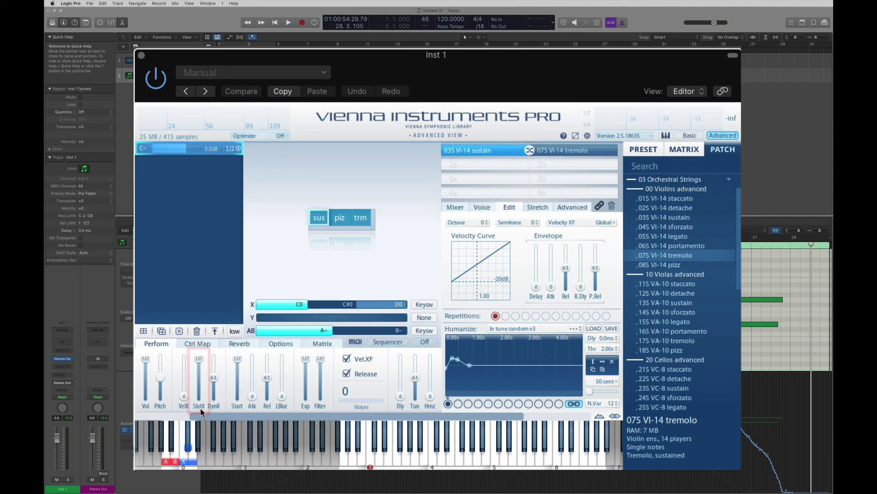
Sweep the SlotX crossfade fader down from 127 and back to 127 while notes play
mouse_move(199, 360)
mouse_down()
mouse_move(200, 409)
mouse_move(196, 356)
mouse_up()
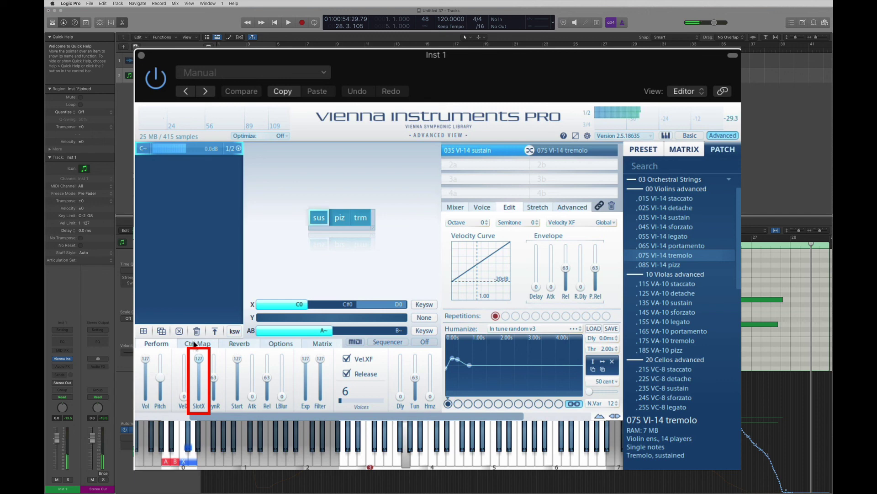